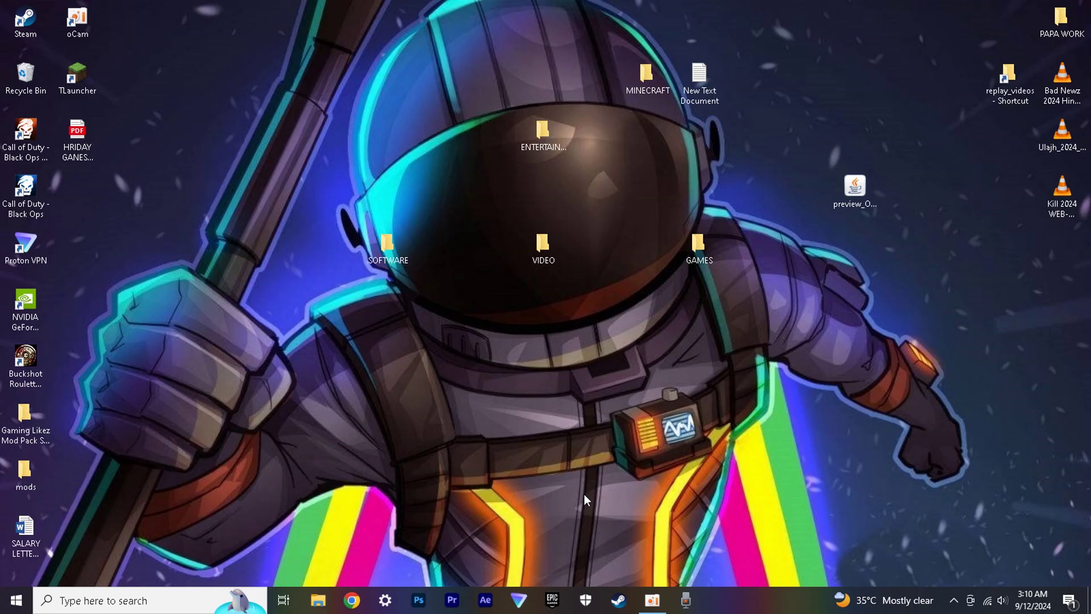
Step: Open Task Manager and examine the performance readings of the NVIDIA graphics card
key("ctrl+shift+Escape")
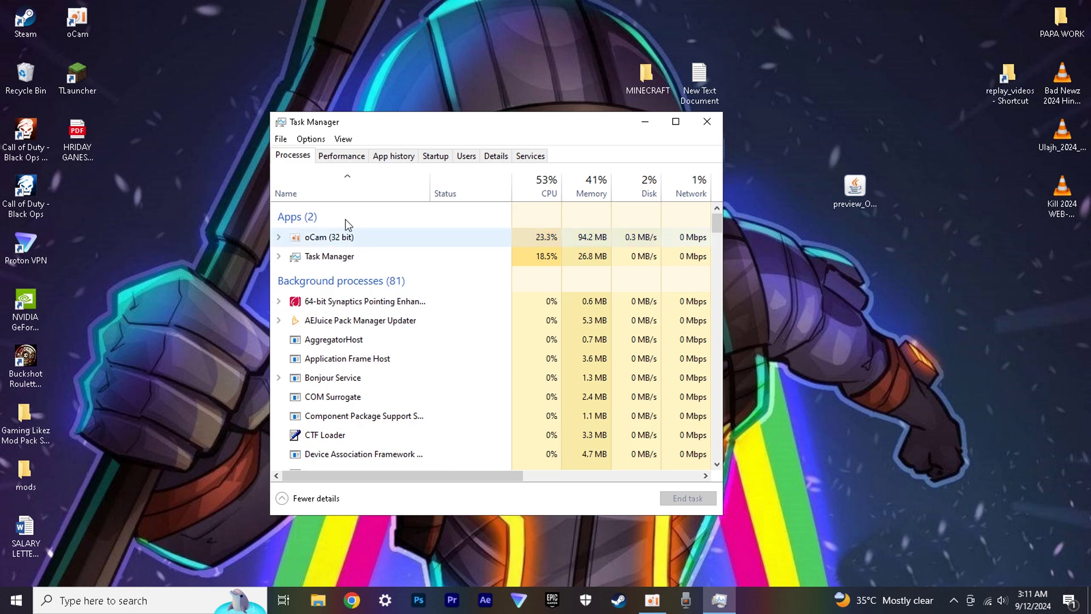
left_click(340, 159)
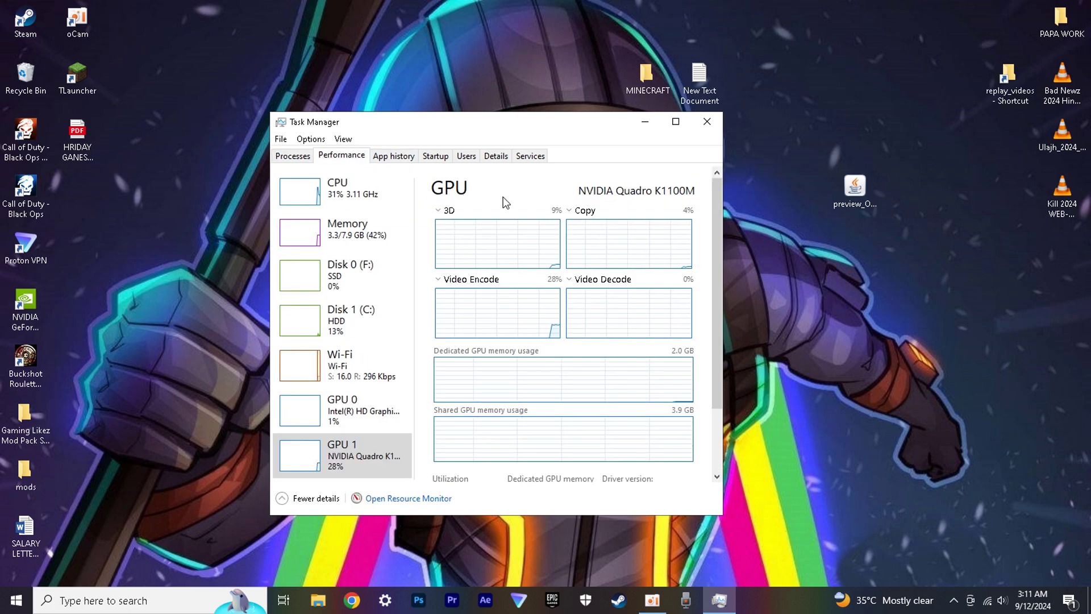
left_click_drag(725, 138, 960, 136)
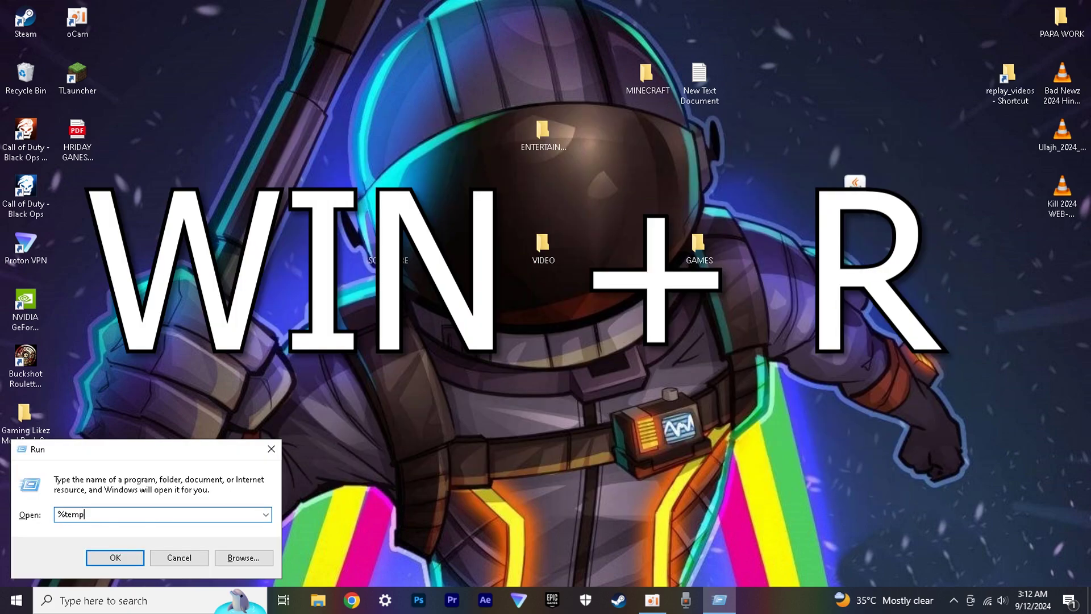
Step: Open the %temp% folder from the Run dialog and delete all of its files and folders
type("%")
left_click(116, 557)
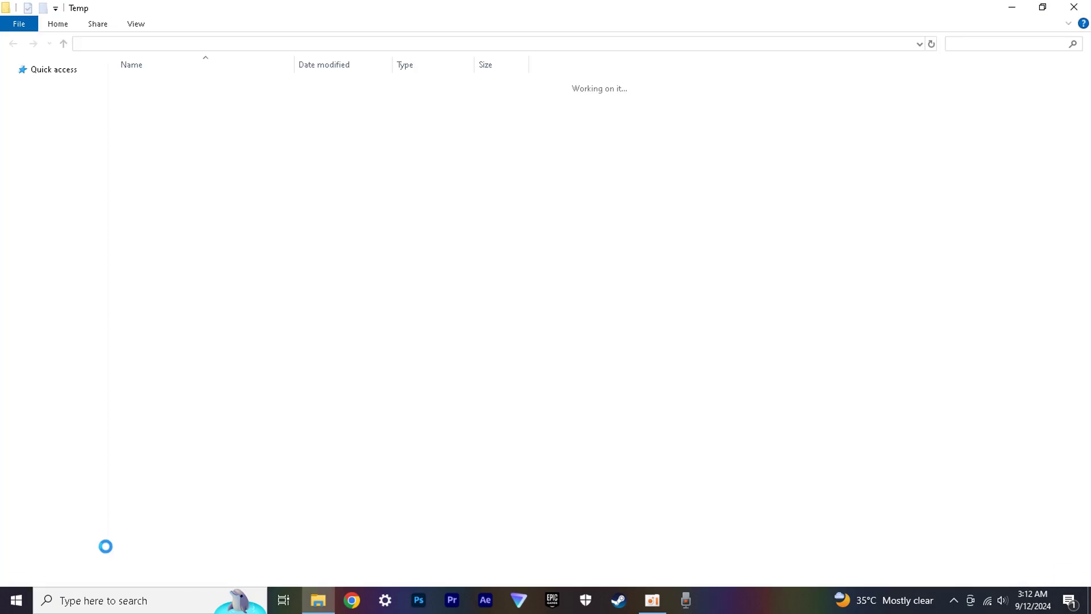
scroll(263, 216, "down", 20)
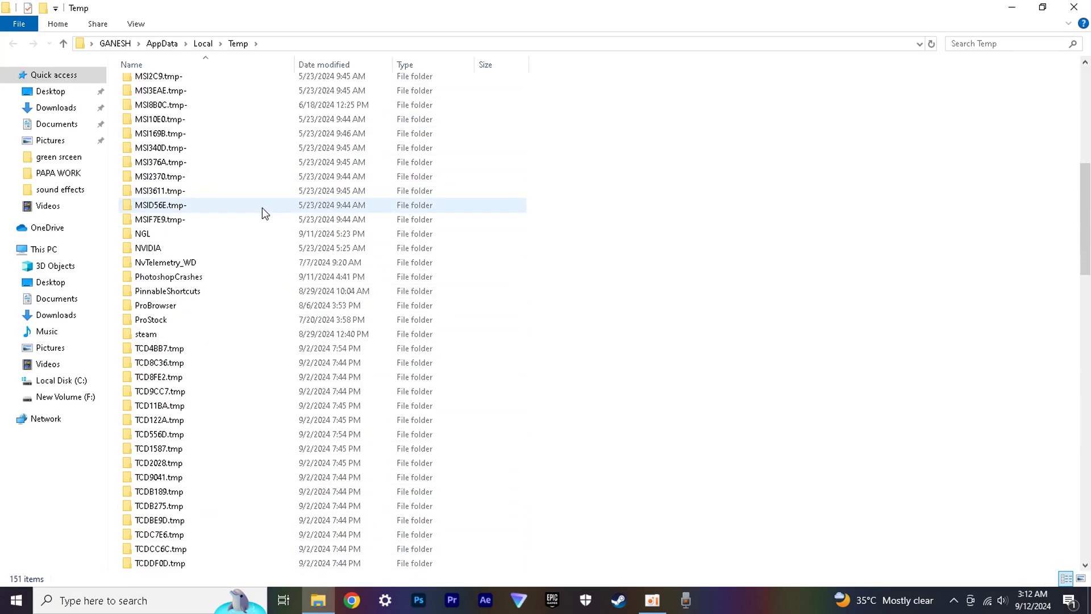
scroll(266, 224, "up", 20)
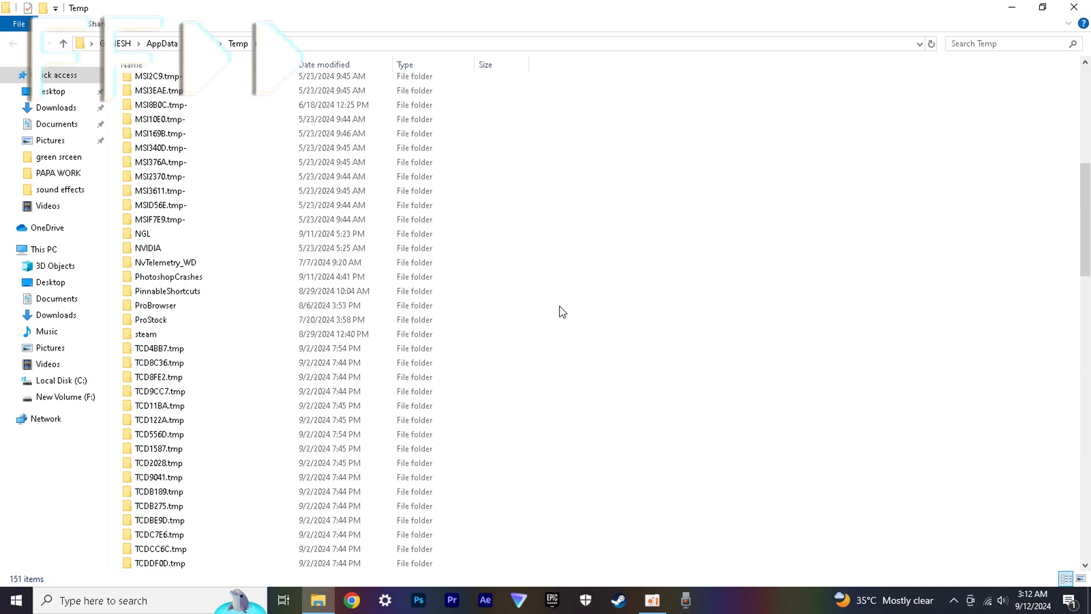
scroll(560, 312, "down", 20)
key("ctrl+a")
right_click(366, 293)
left_click(414, 478)
left_click(210, 231)
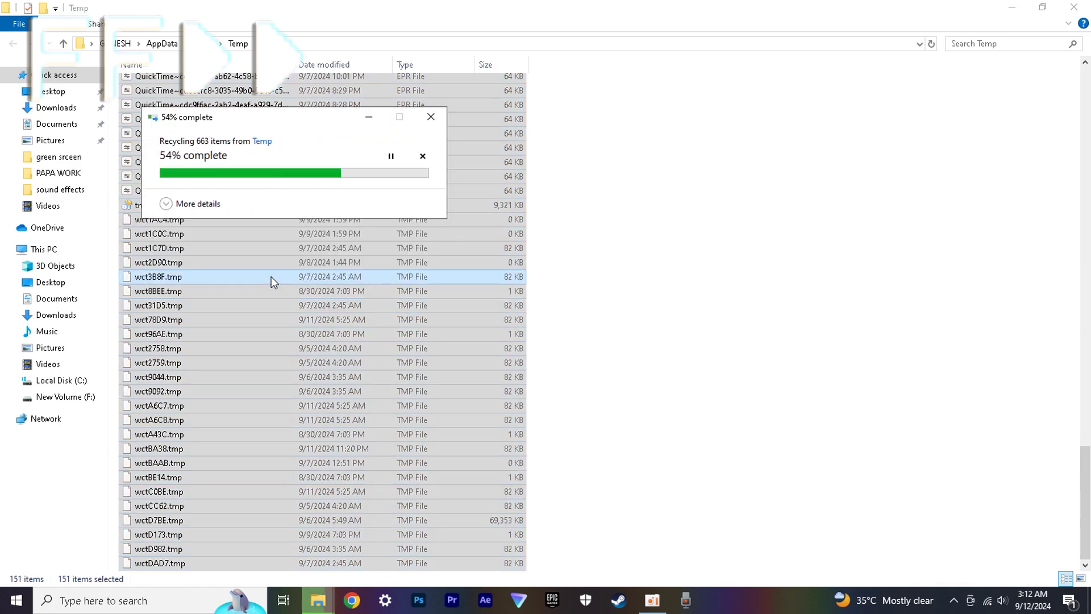
Step: Skip the in-use files and folders for all current items, and empty the Recycle Bin
left_click(330, 263)
left_click(181, 245)
left_click(327, 265)
left_click(223, 247)
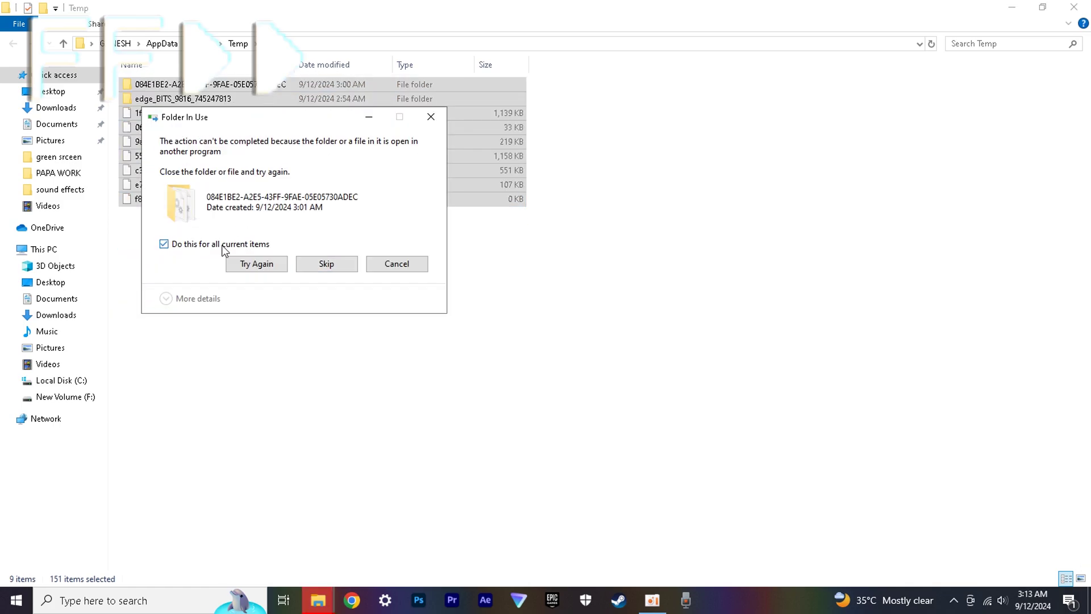
left_click(326, 264)
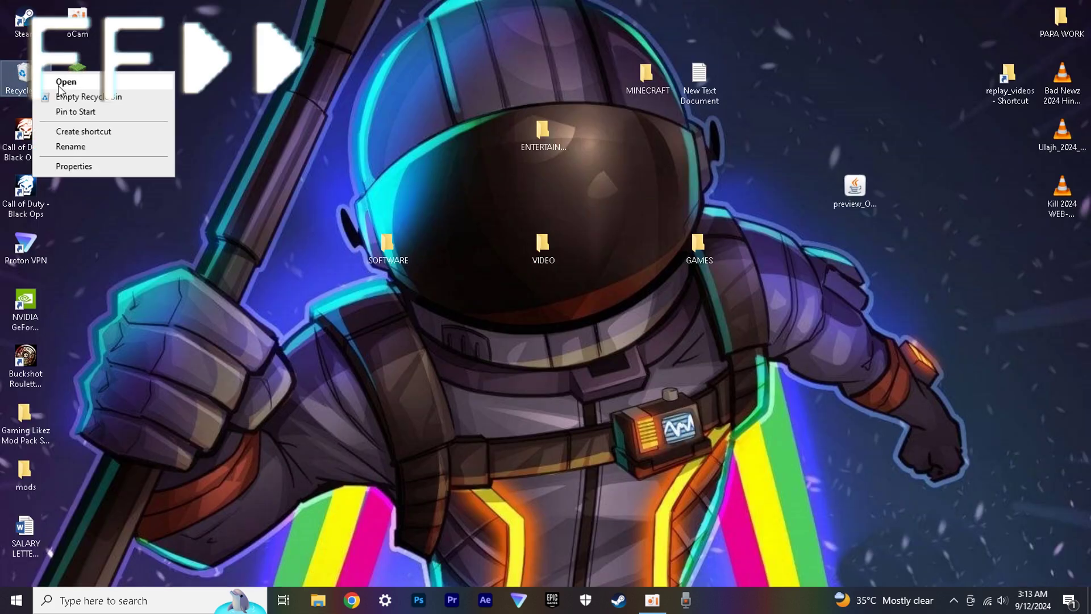
left_click(85, 92)
left_click(597, 312)
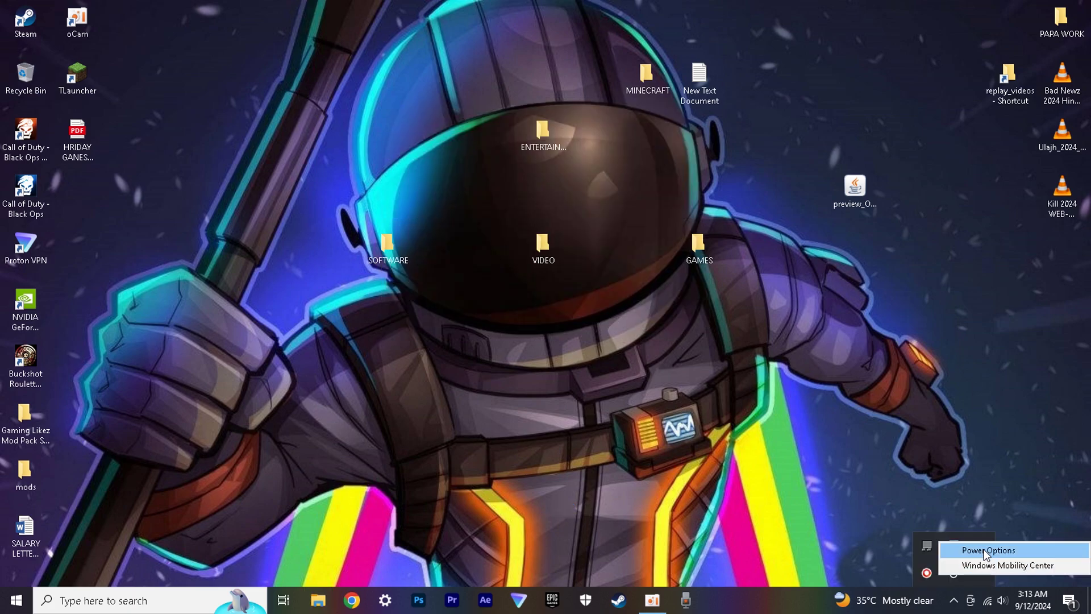
Step: Open Power Options and look at the available power plans
left_click(984, 549)
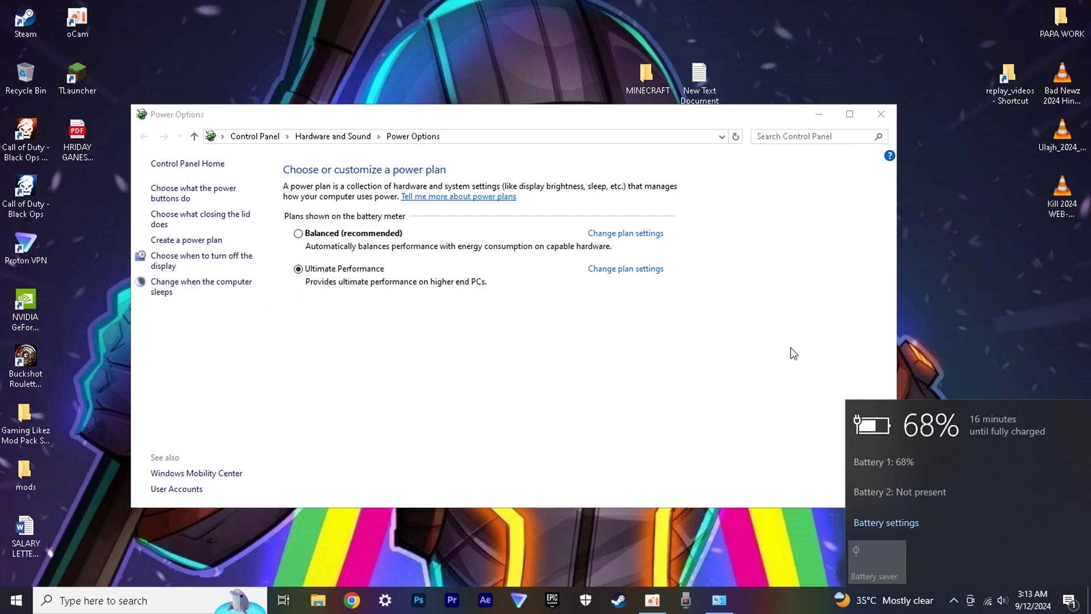
left_click(939, 312)
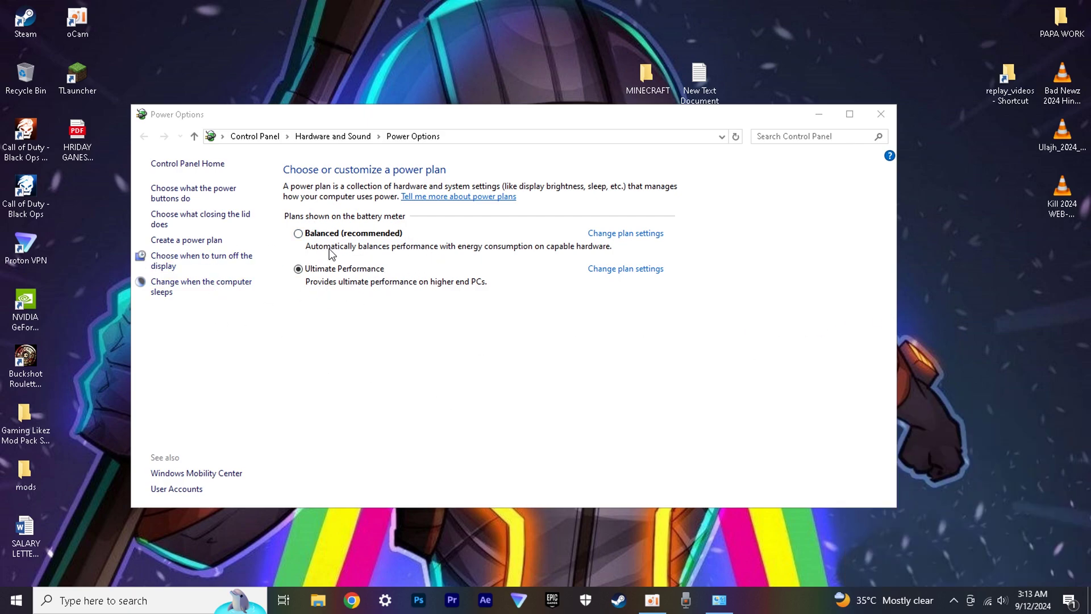
Step: Open Windows PowerShell as administrator and paste the copied command at the prompt
key("super+x")
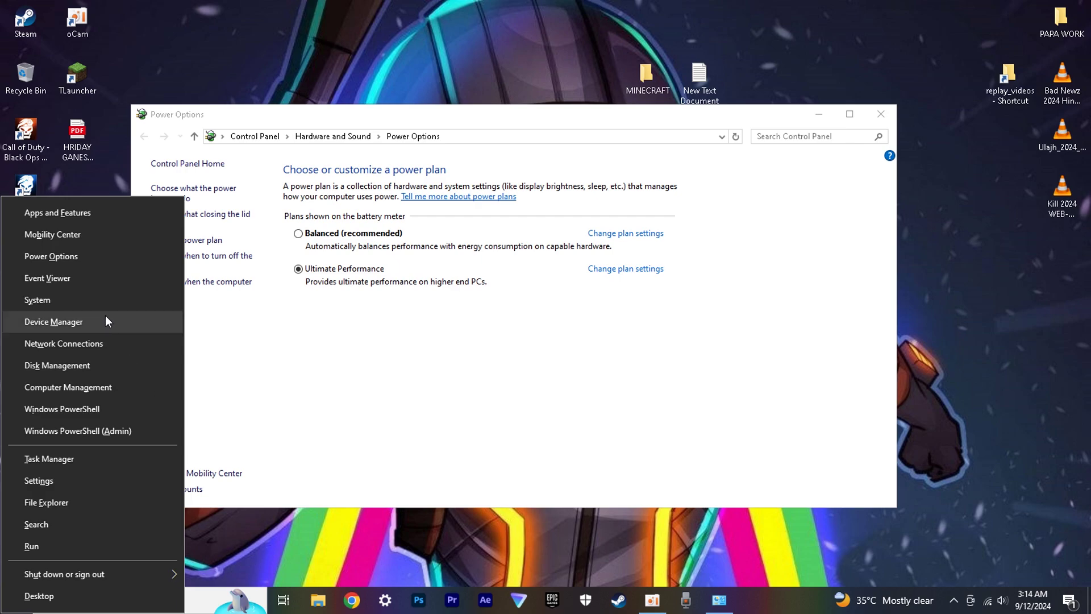
left_click(111, 432)
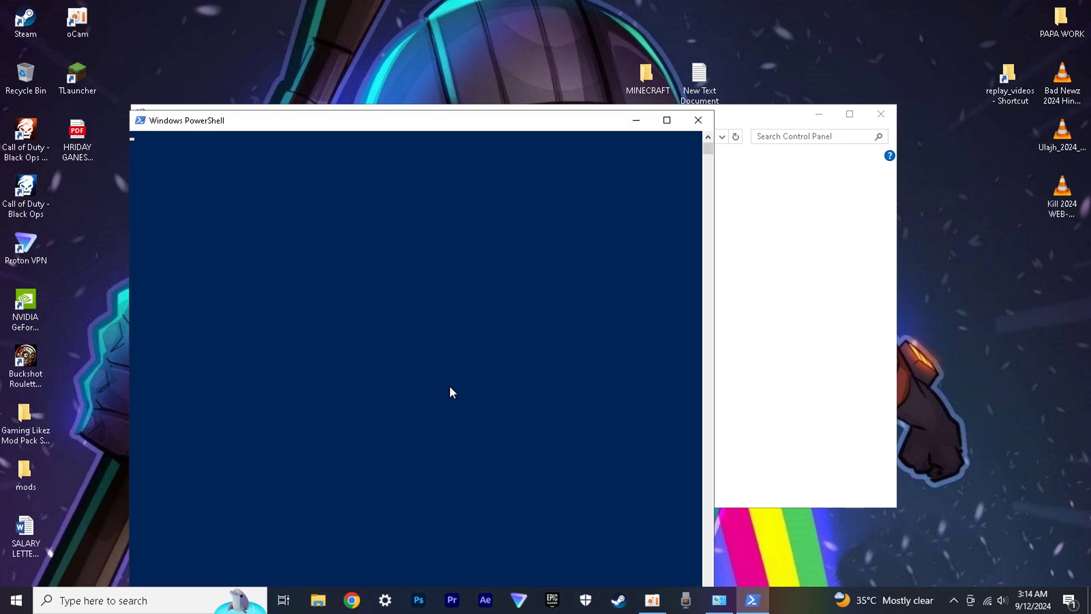
right_click(436, 125)
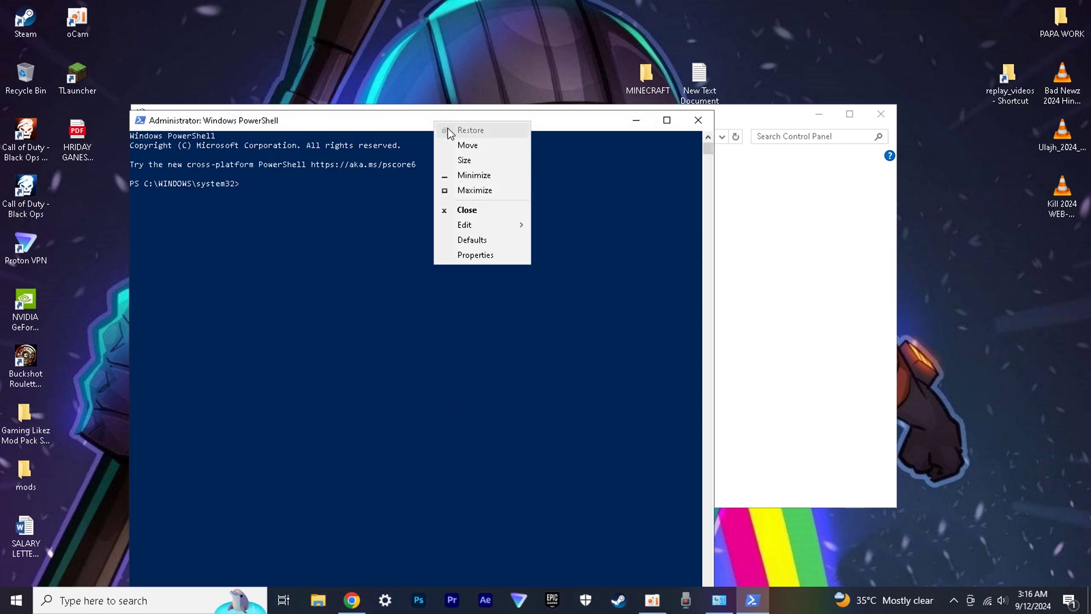
mouse_move(495, 223)
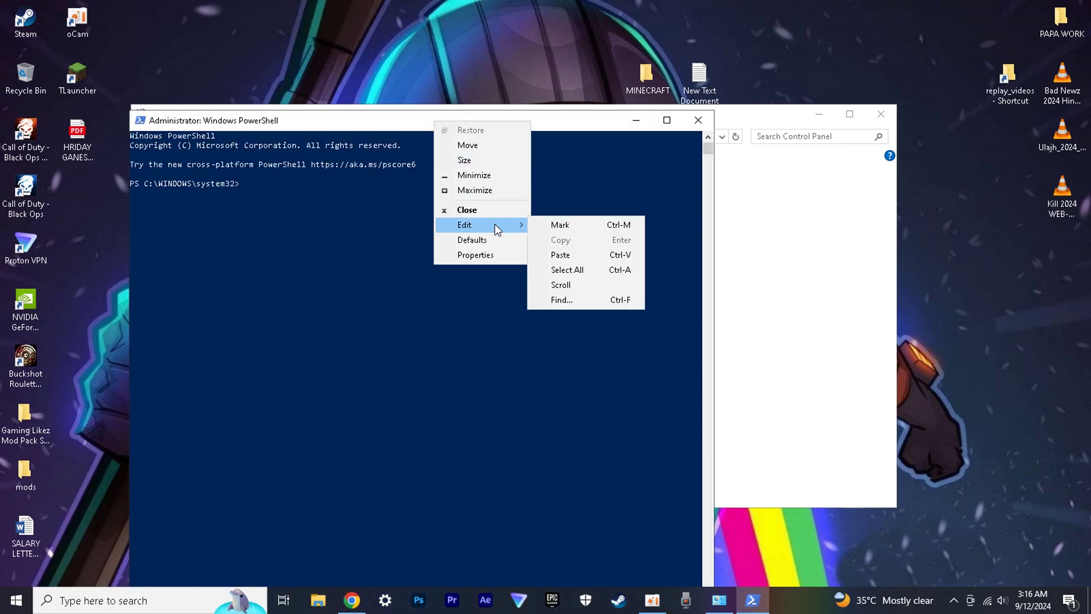
left_click(581, 251)
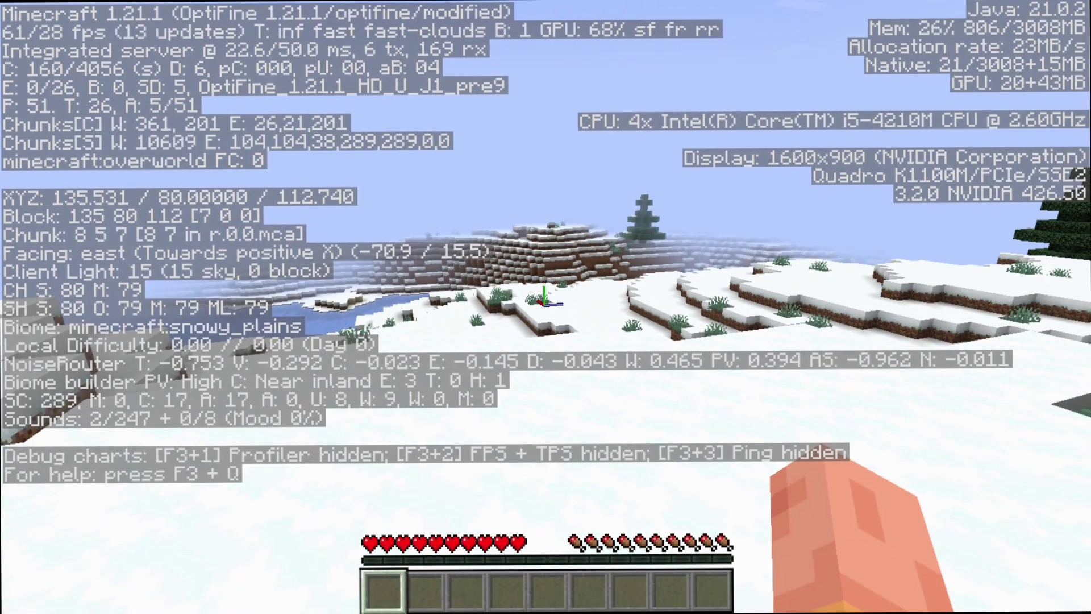
Step: Switch to Minecraft and examine the video settings, including the Quality, Details, Performance and Other pages
key("Escape")
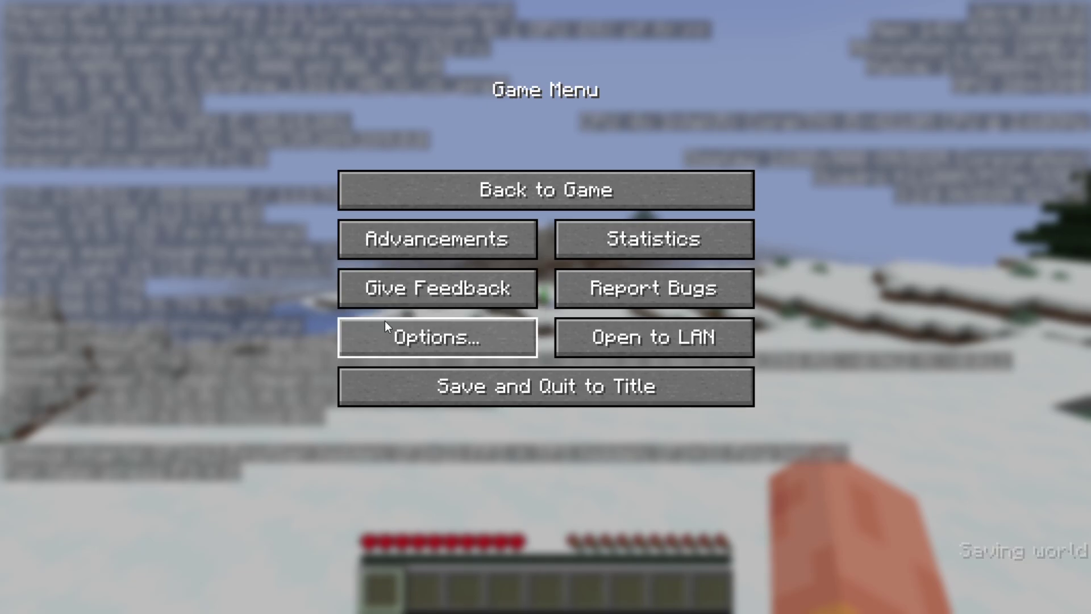
left_click(402, 329)
left_click(385, 265)
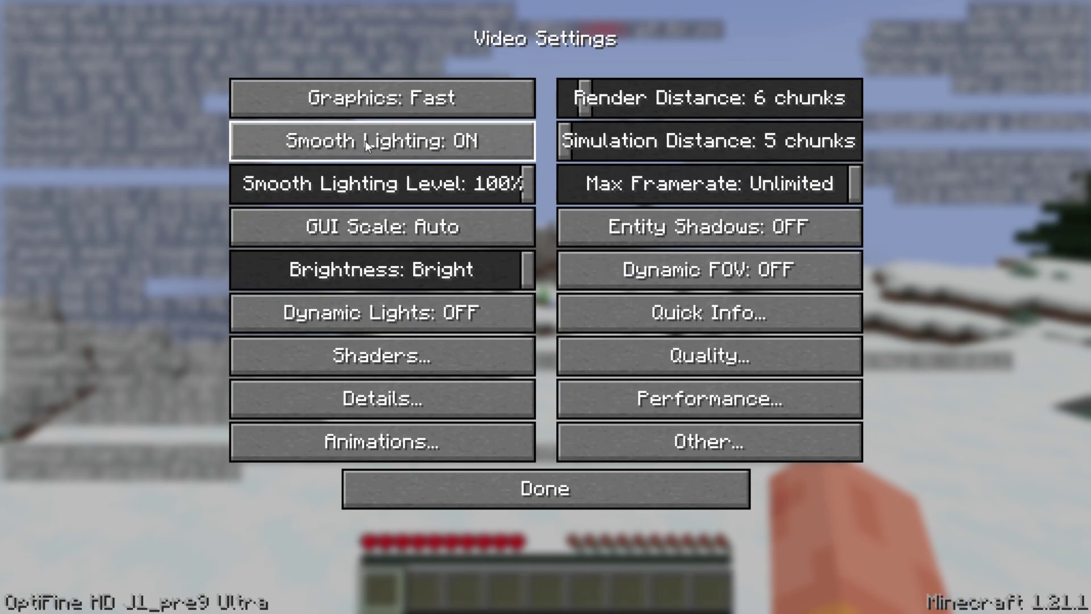
mouse_move(365, 141)
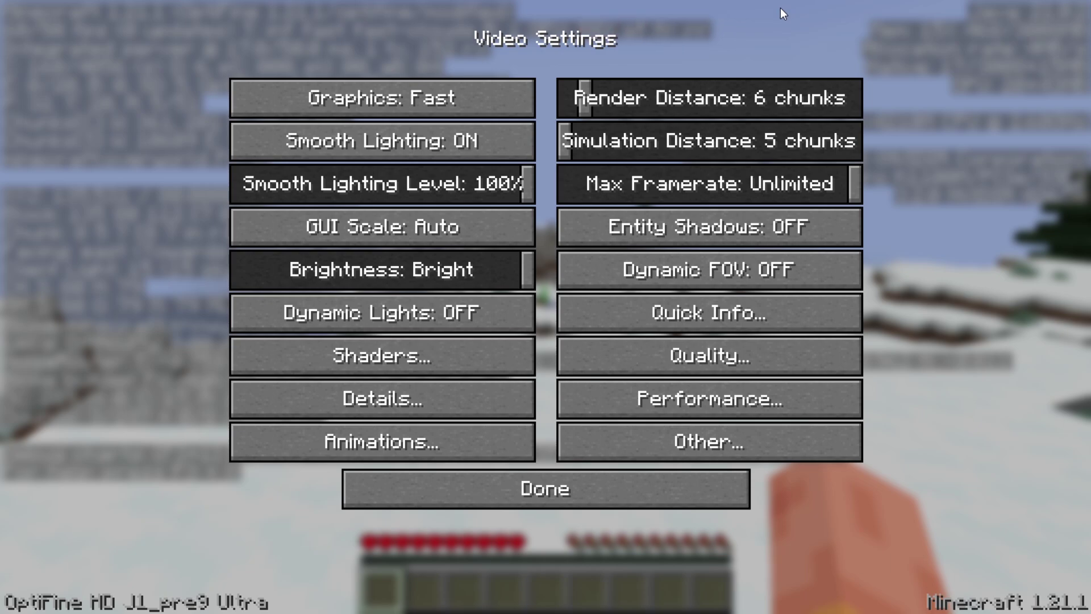
left_click(709, 355)
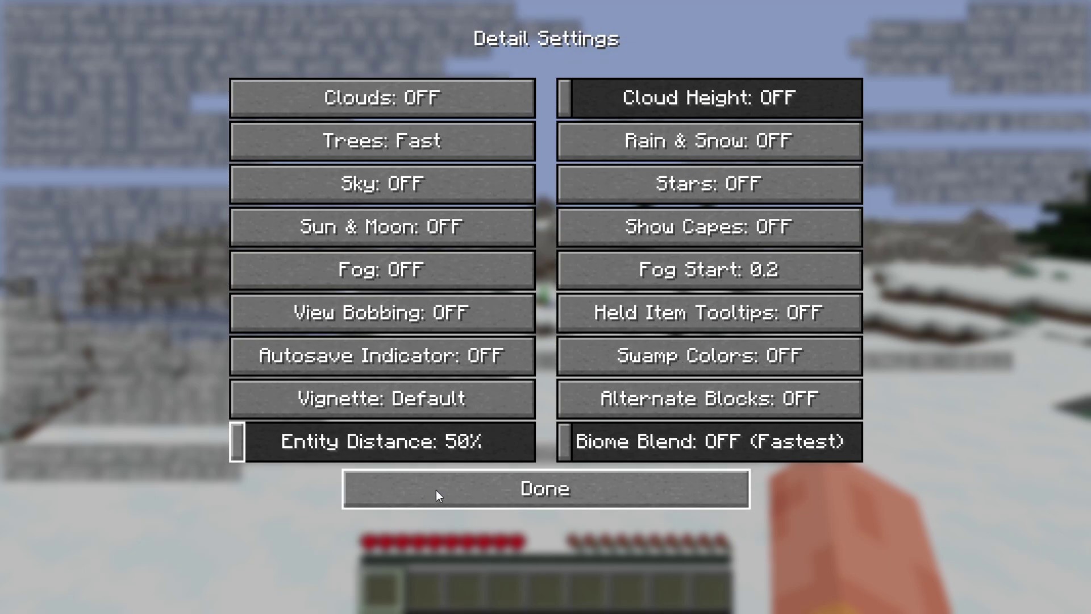
left_click(435, 490)
left_click(652, 407)
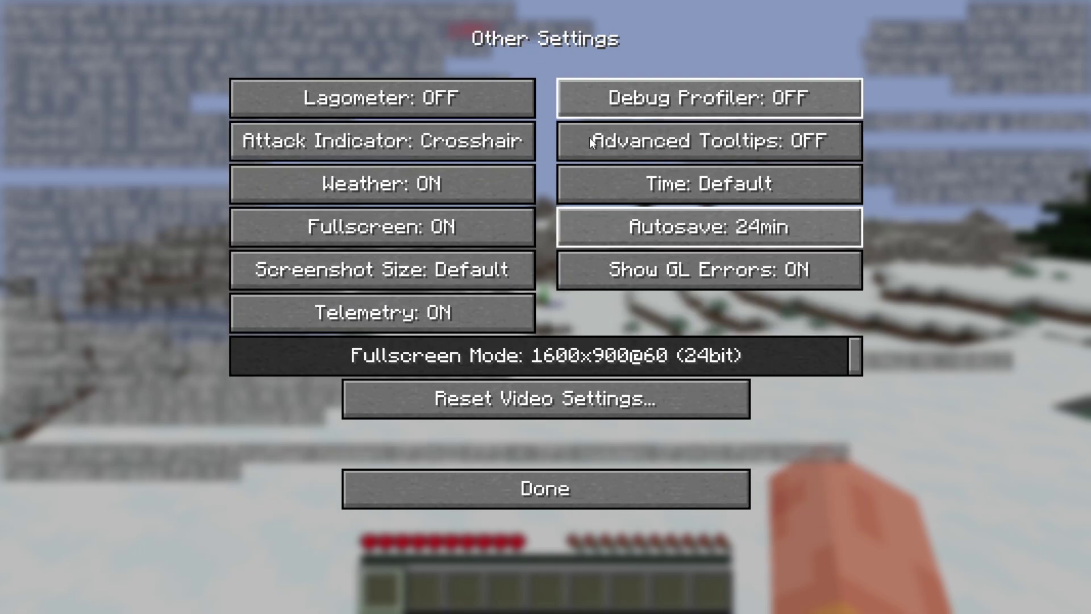
key("Escape")
key("Escape")
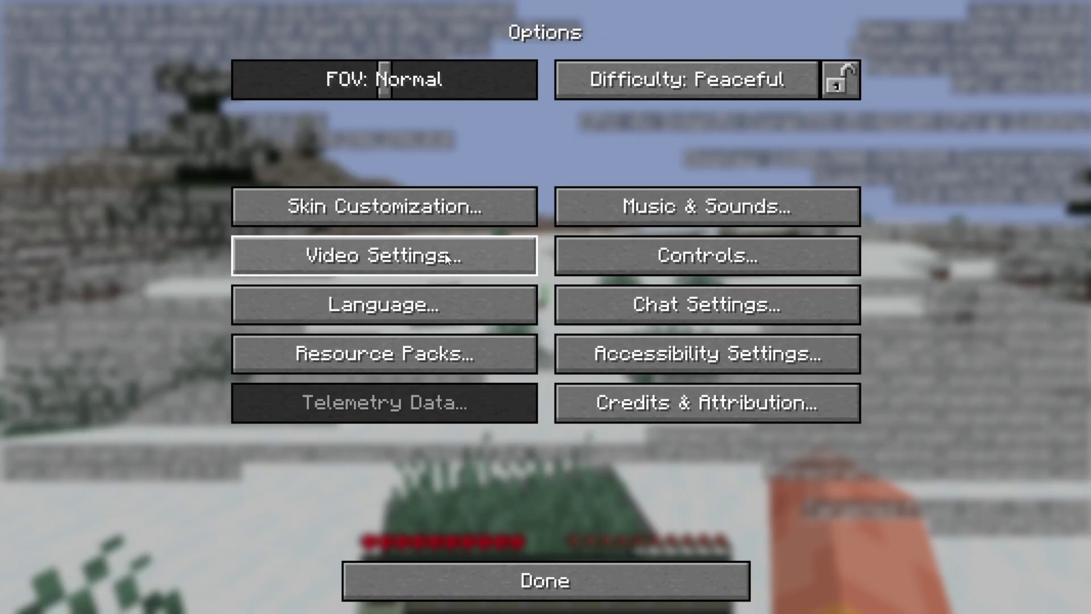
Step: Set the render distance to 2 chunks in the video settings and return to the game
left_click(445, 253)
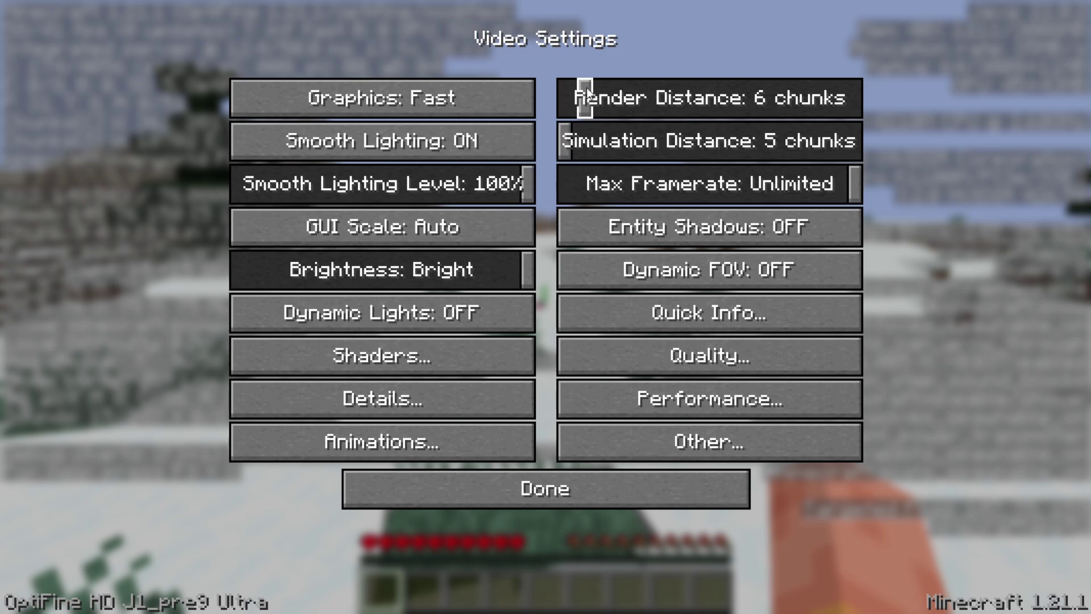
left_click_drag(587, 90, 554, 98)
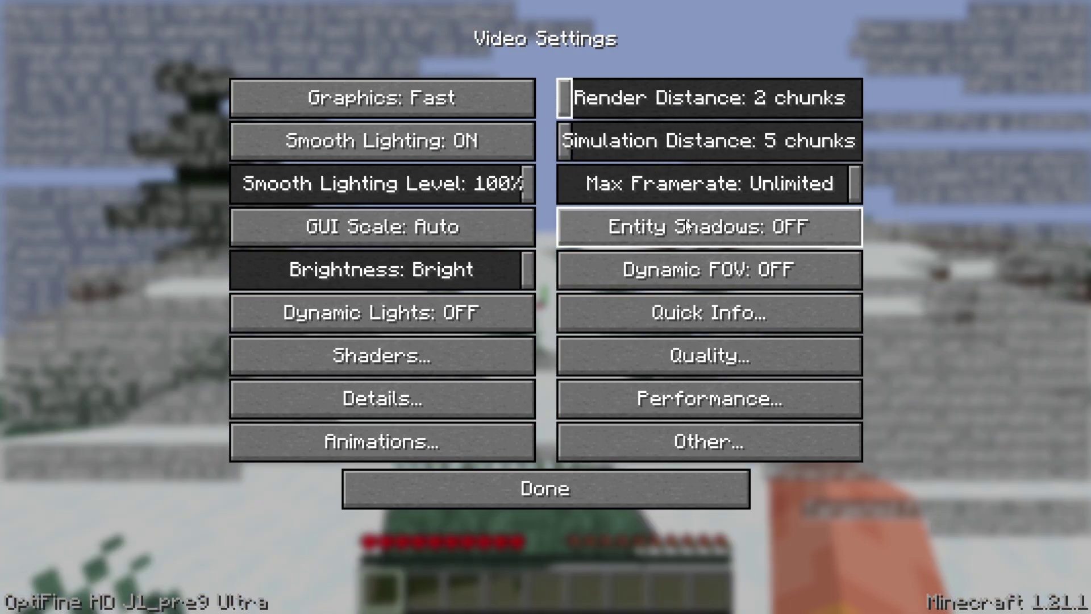
left_click(646, 477)
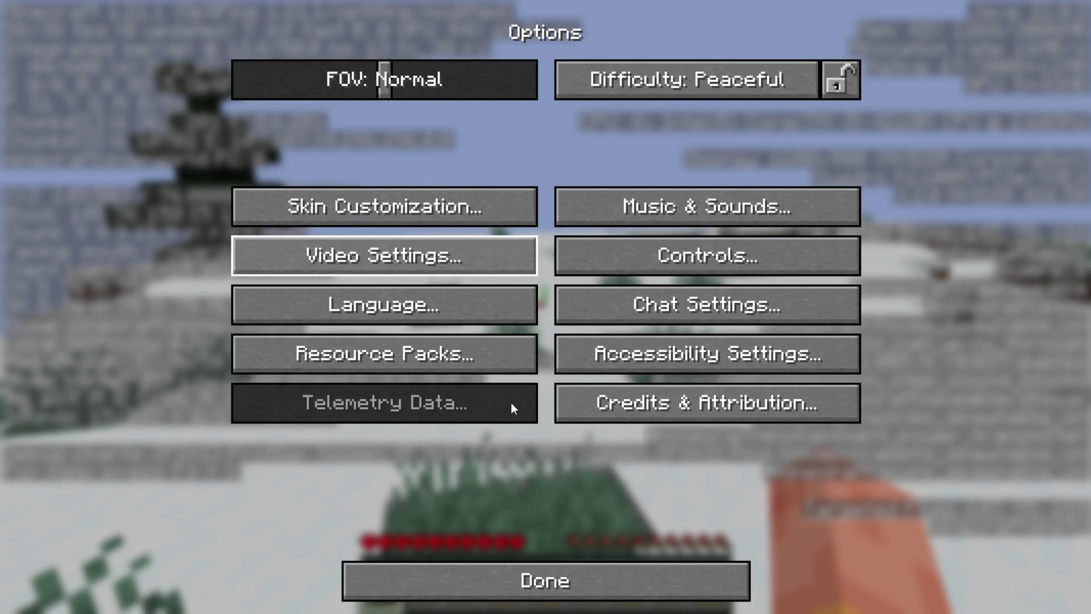
left_click(544, 575)
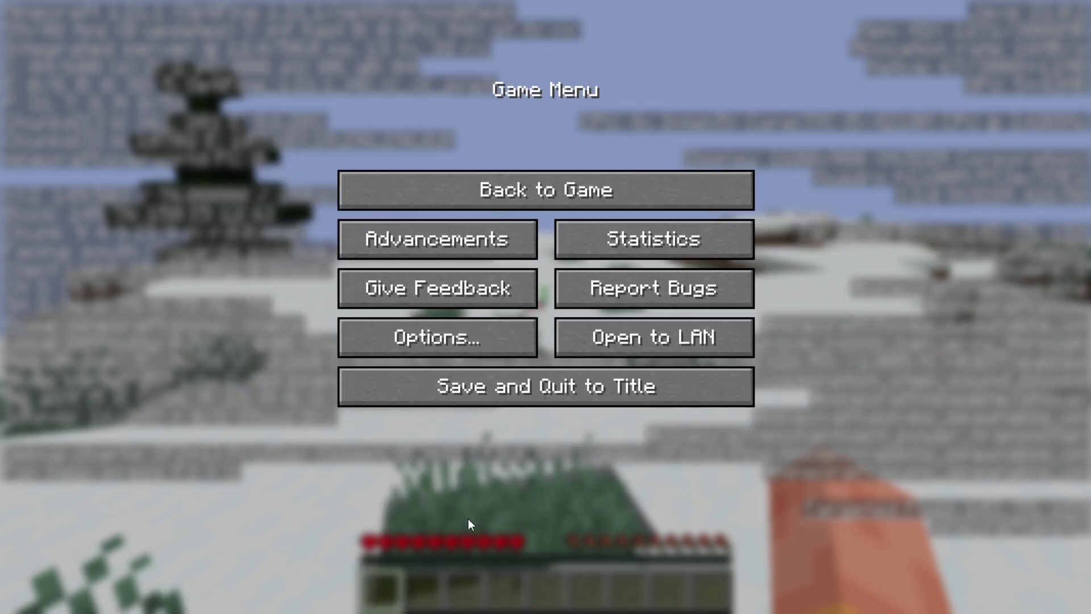
left_click(527, 176)
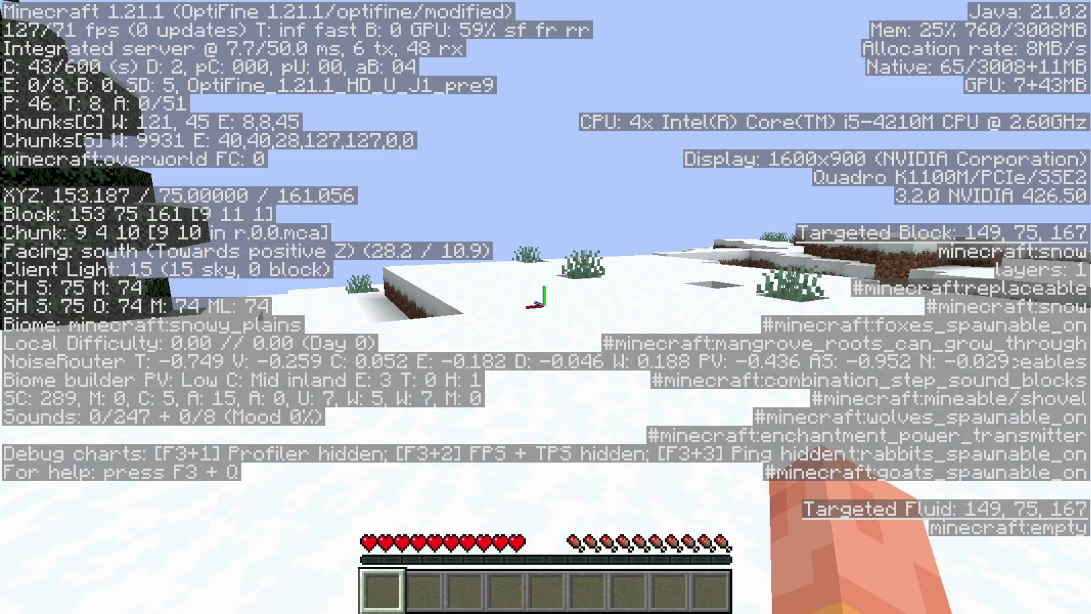
Step: Walk across the snowy plains and check the frame rate in the debug overlay
key("w")
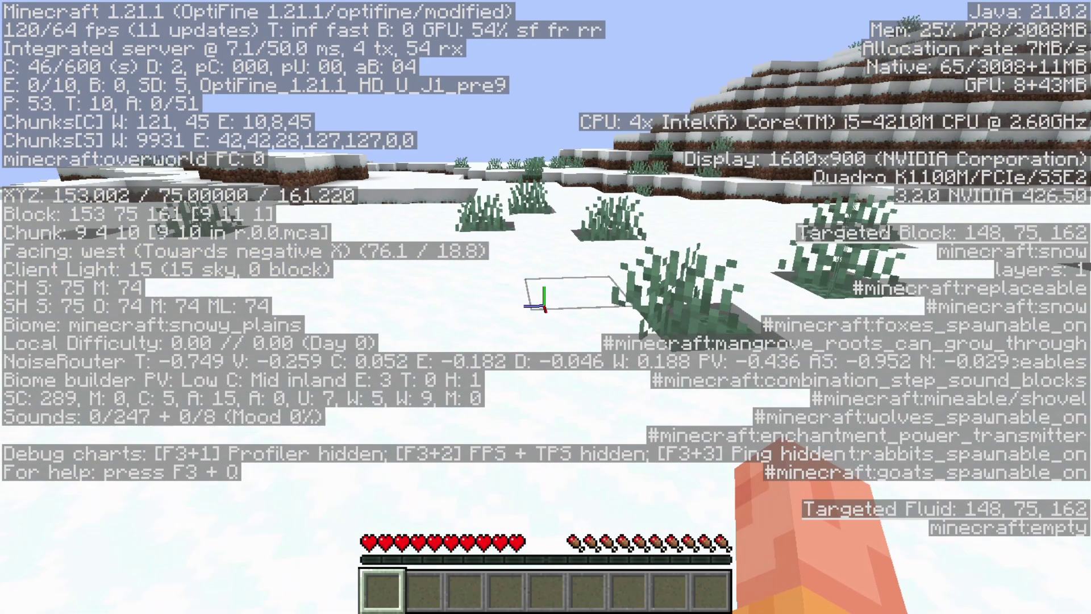
mouse_move(545, 307)
key("w")
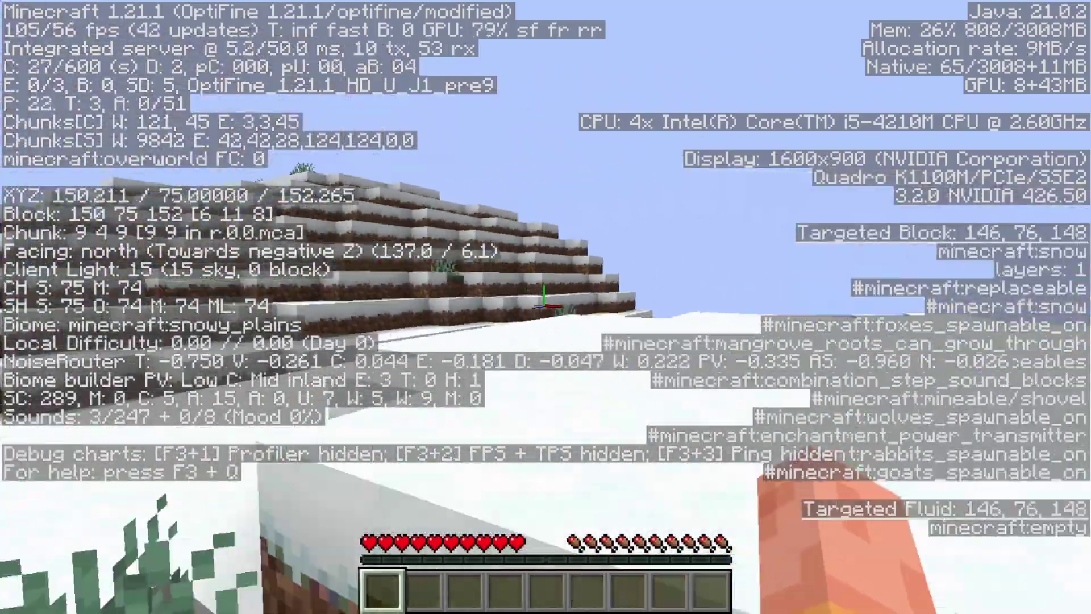
key("w")
key("space")
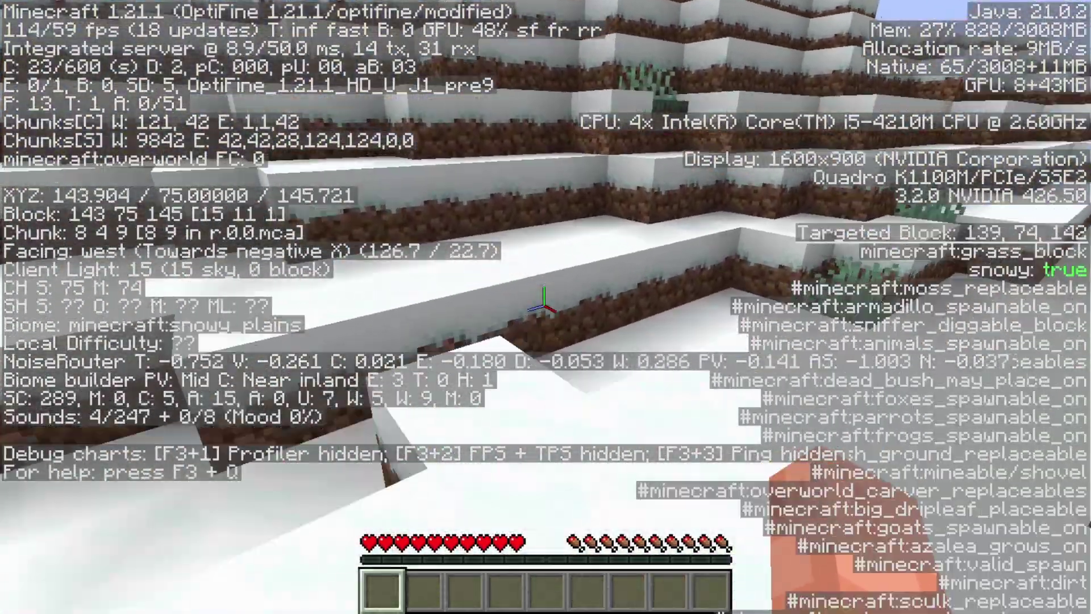
key("w")
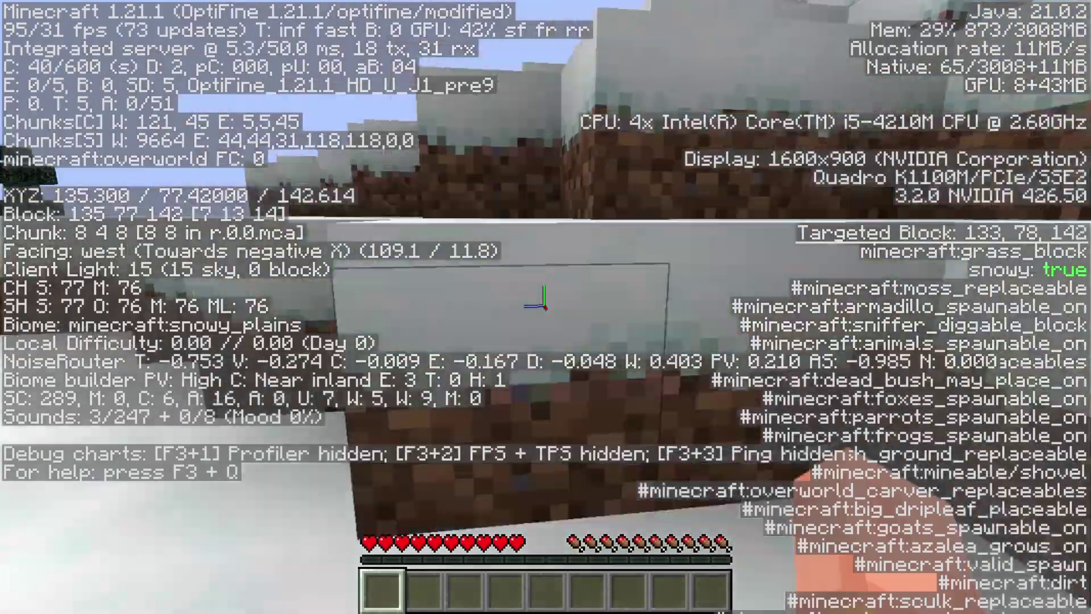
key("w")
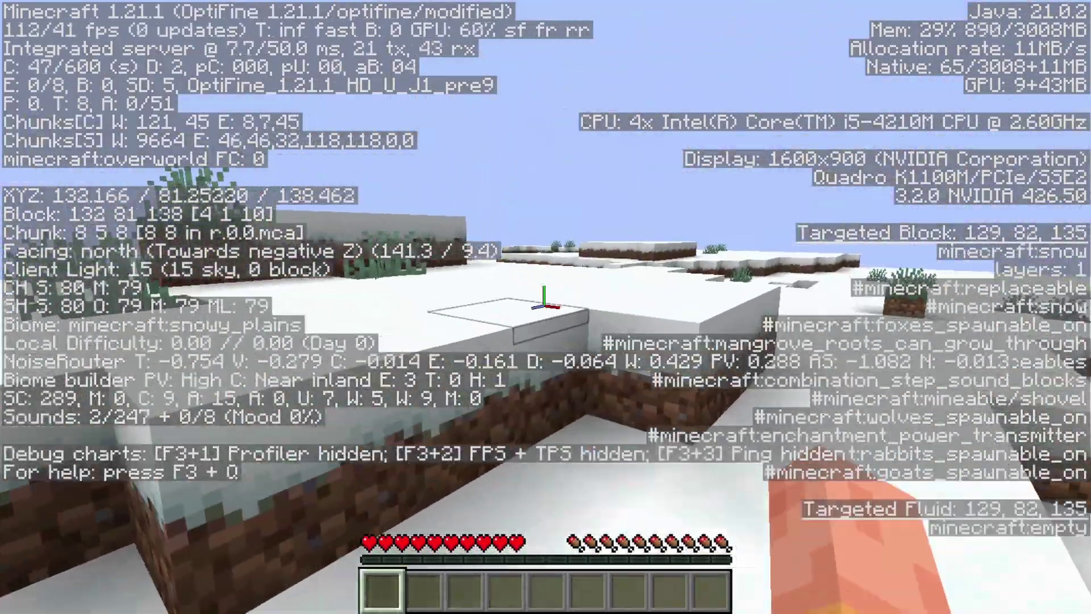
key("w")
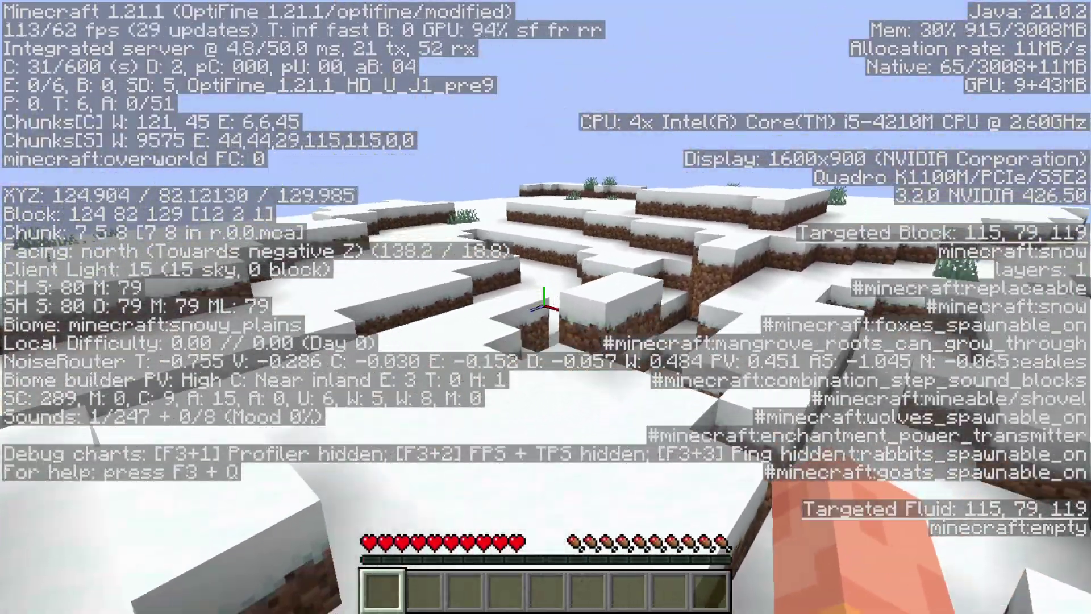
key("w")
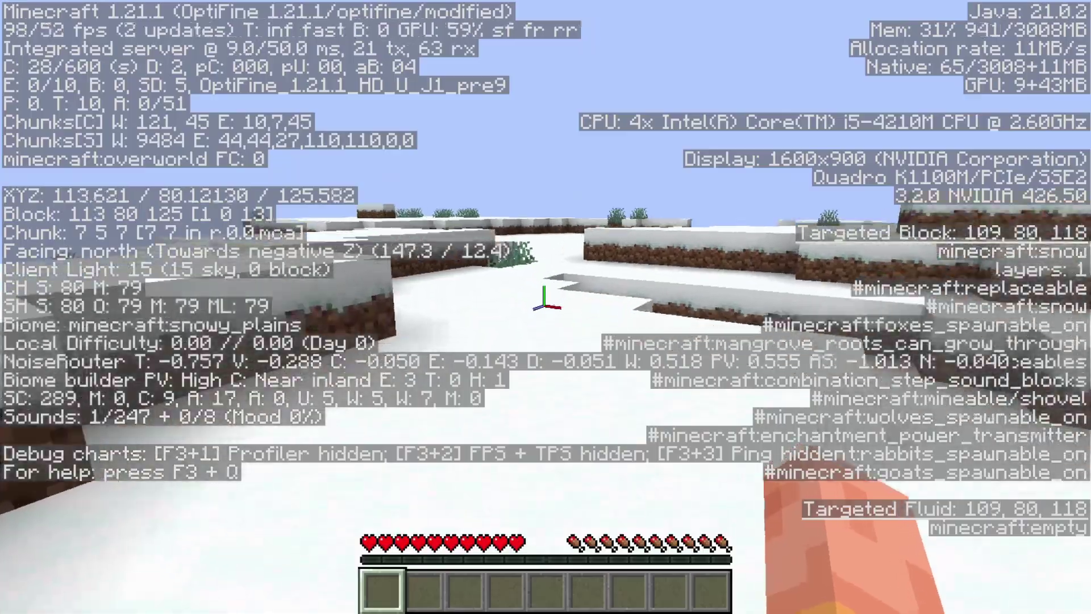
Step: Set the CPU Render-Ahead Limit to 7 frames in the advanced video settings, apply the change and return to the game
key("w")
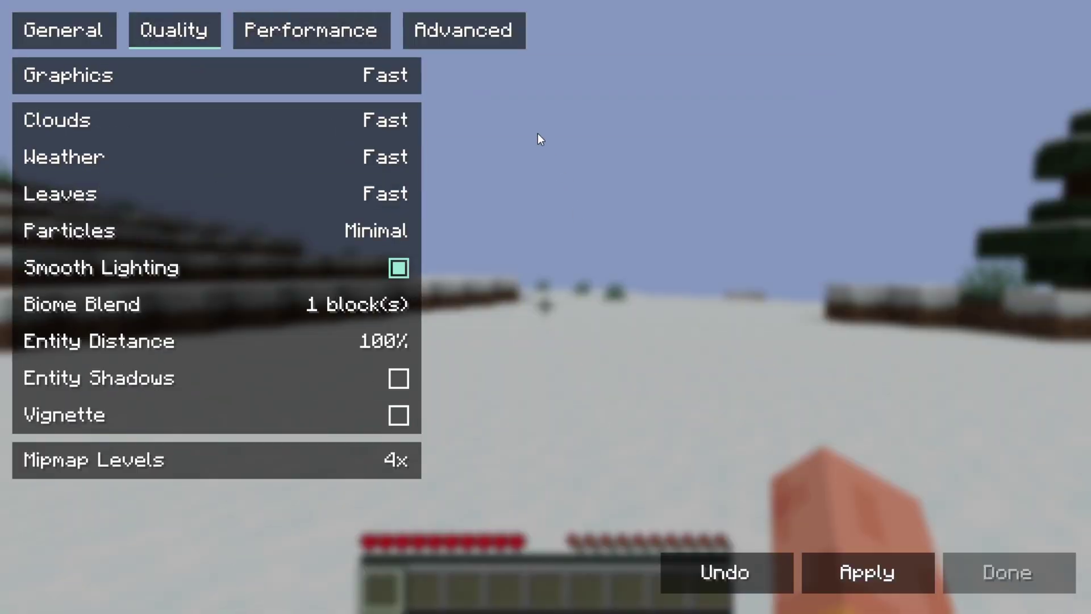
left_click(312, 30)
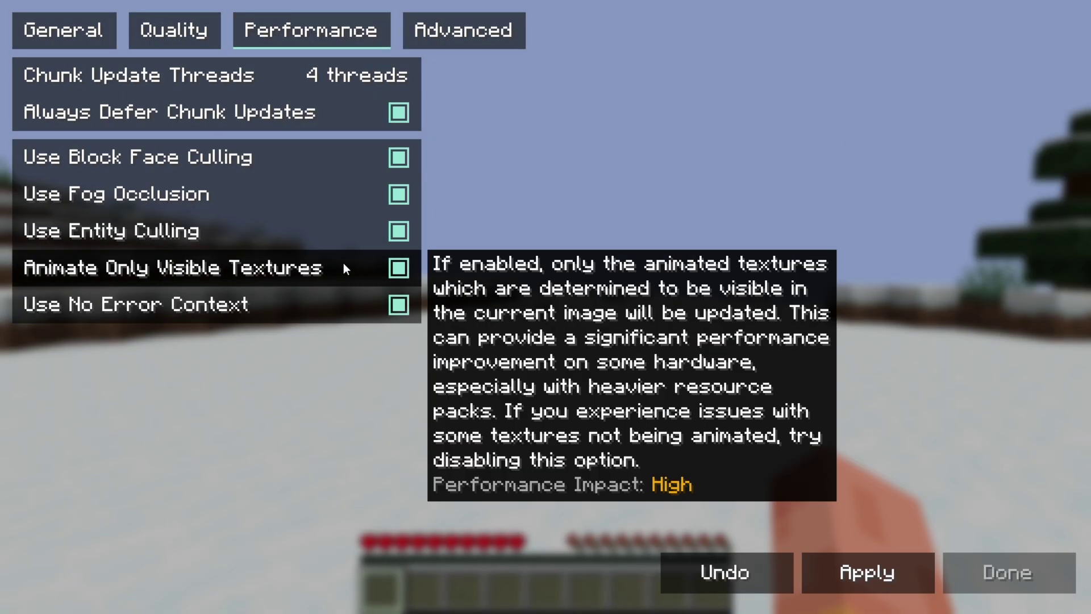
left_click(481, 34)
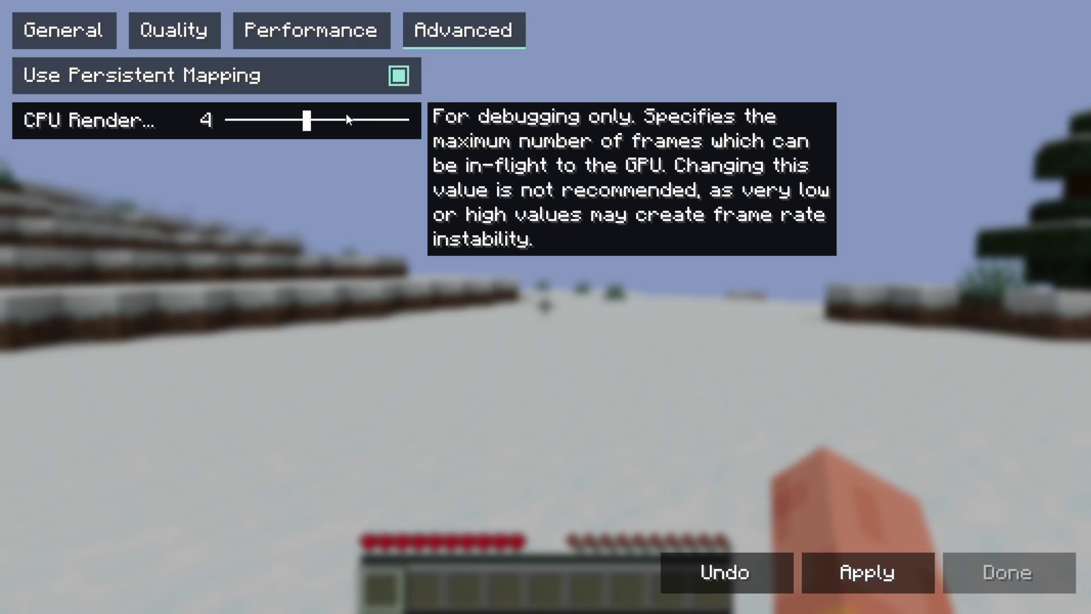
left_click_drag(347, 117, 368, 122)
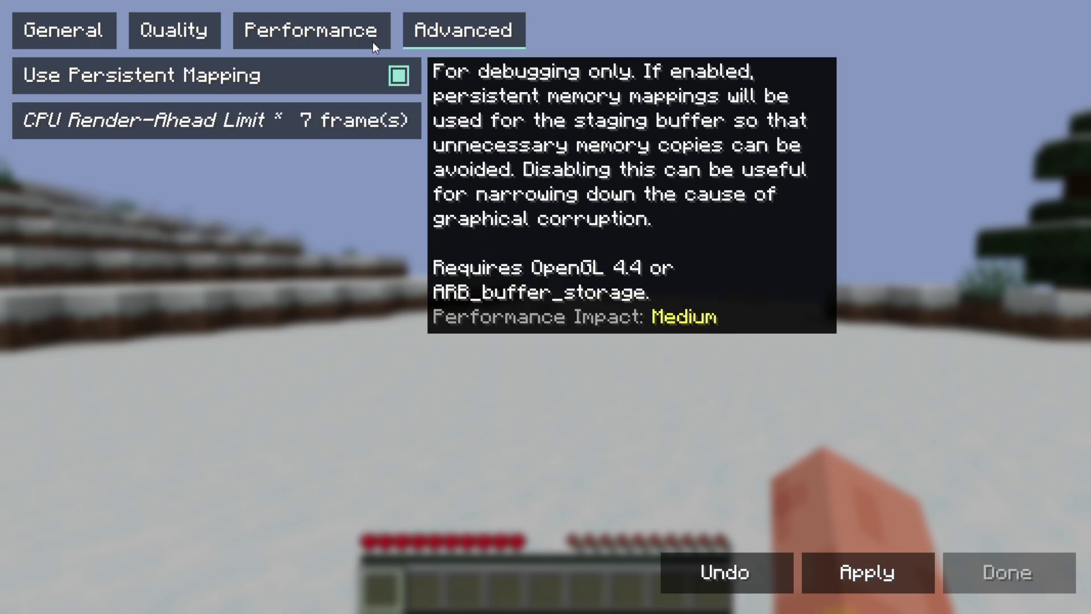
left_click(837, 582)
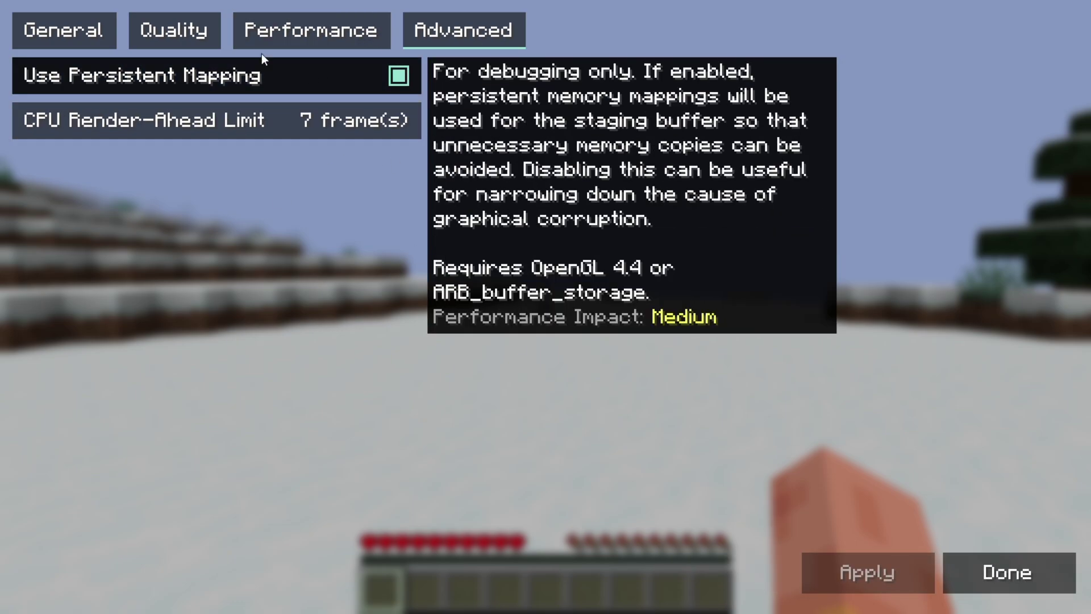
key("Escape")
Step: Toggle the debug overlay and move across the snowy plains, jumping over blocks, to check how smoothly the game runs
key("F3")
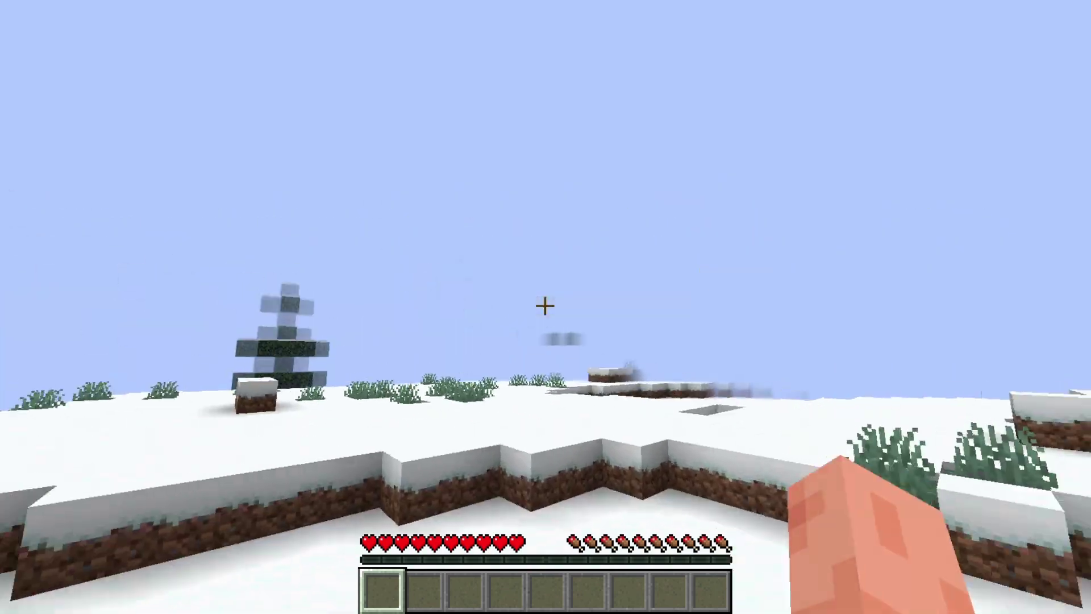
key("w")
key("space")
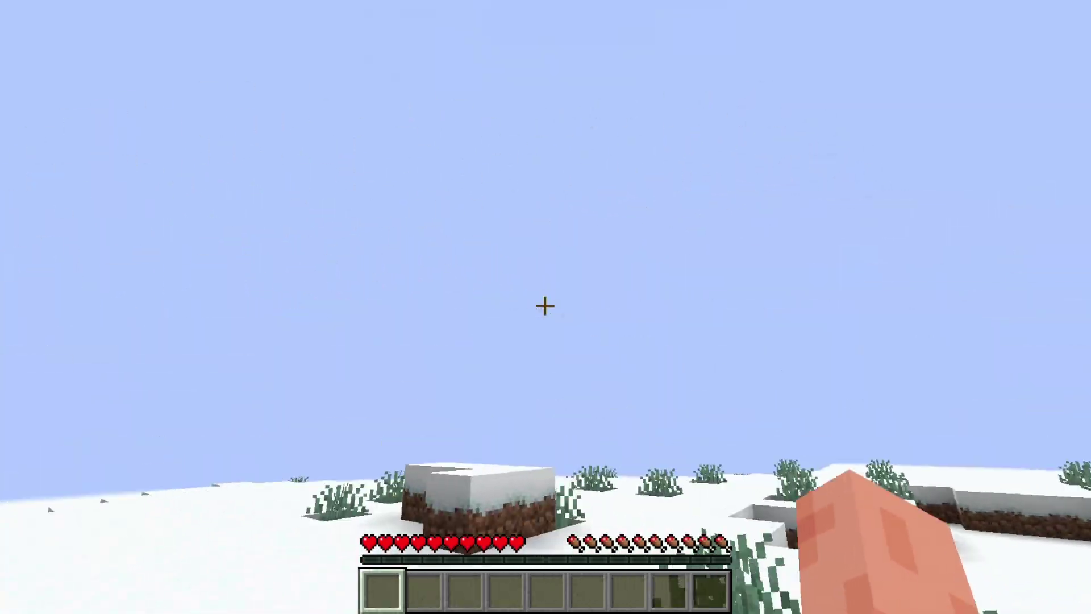
key("w")
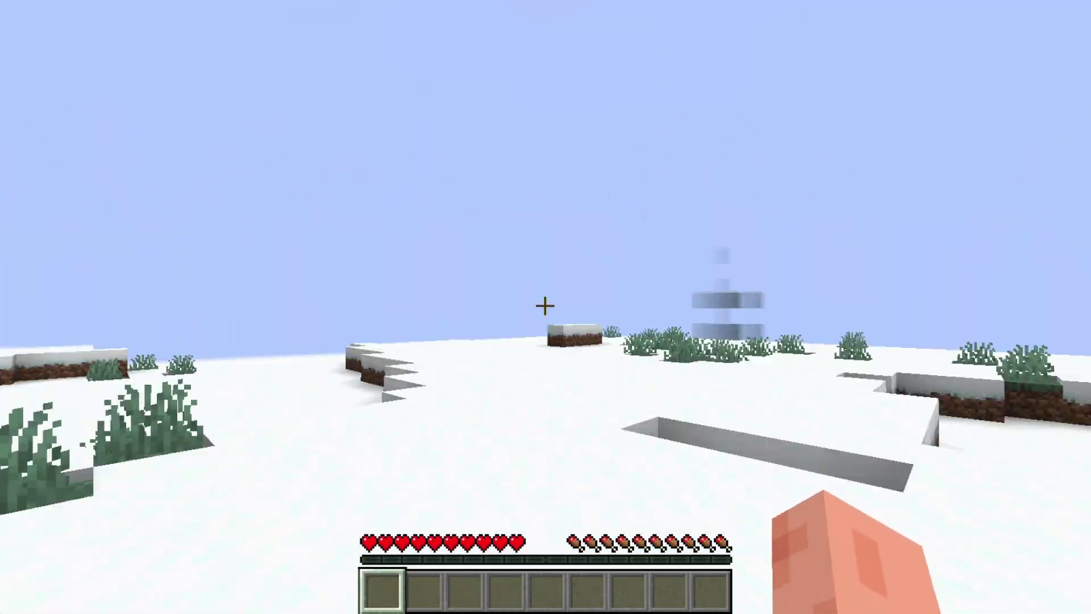
key("w")
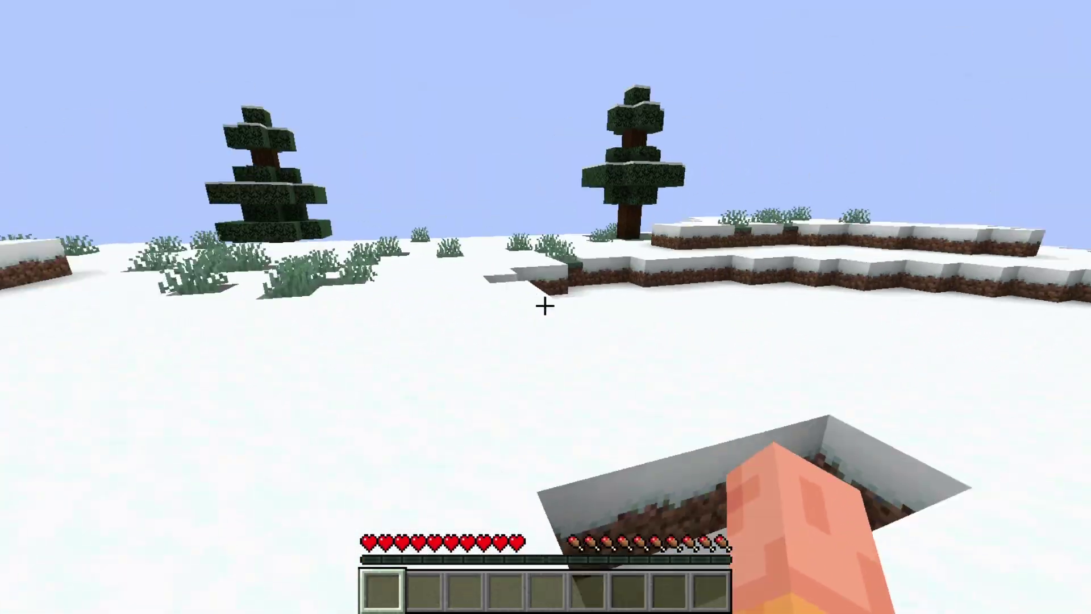